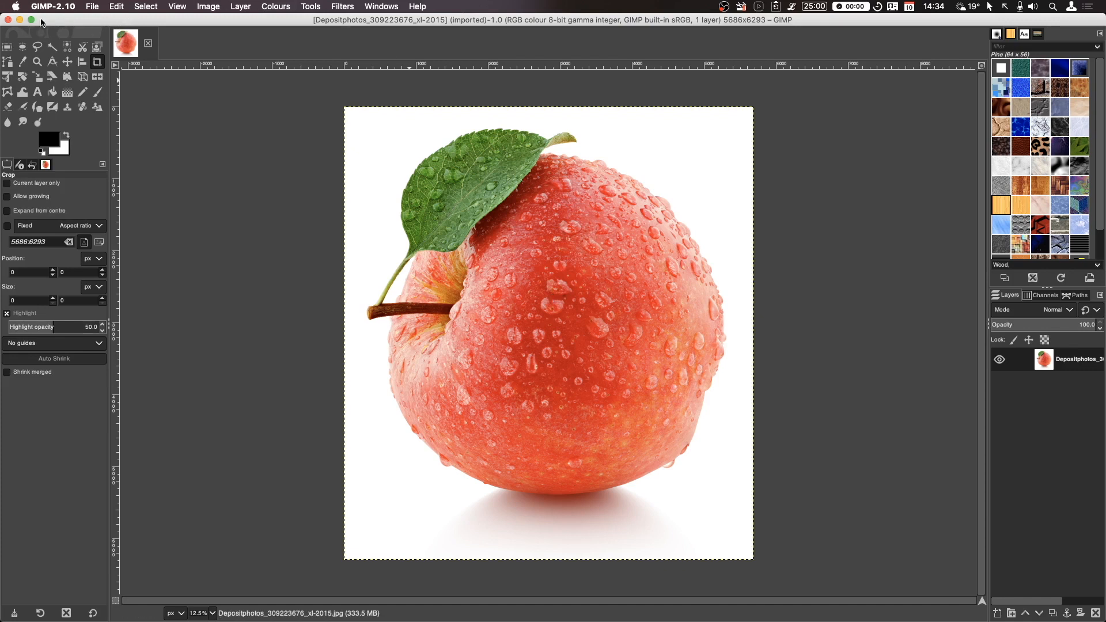
- Close all images and reopen the Depositphotos apple JPEG from the Sample folder, converting it to GIMP built-in sRGB
click(93, 7)
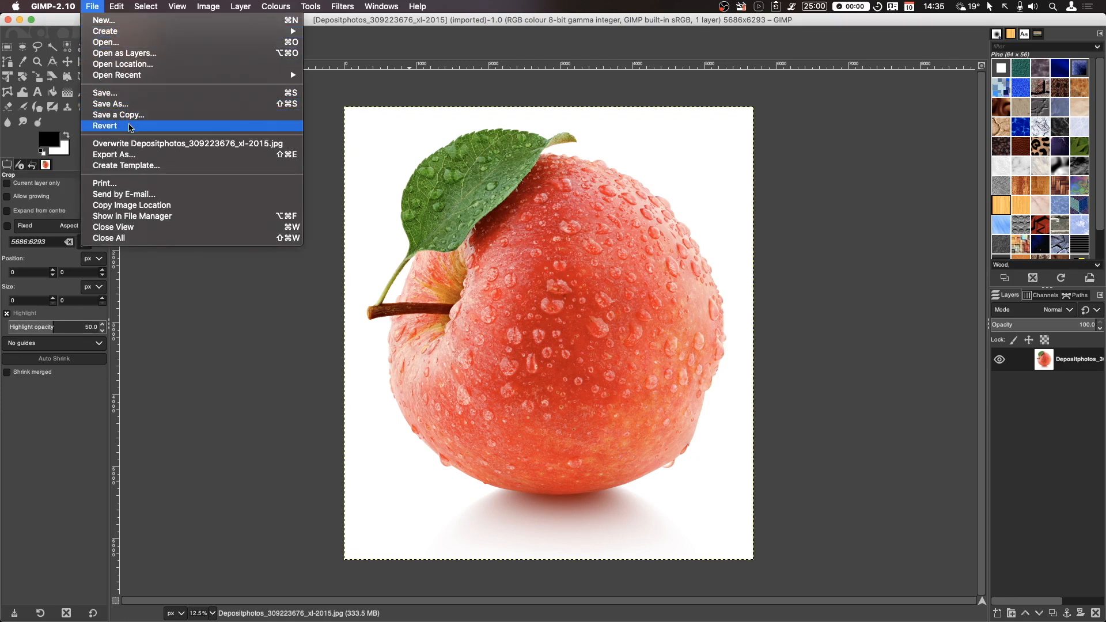
click(142, 238)
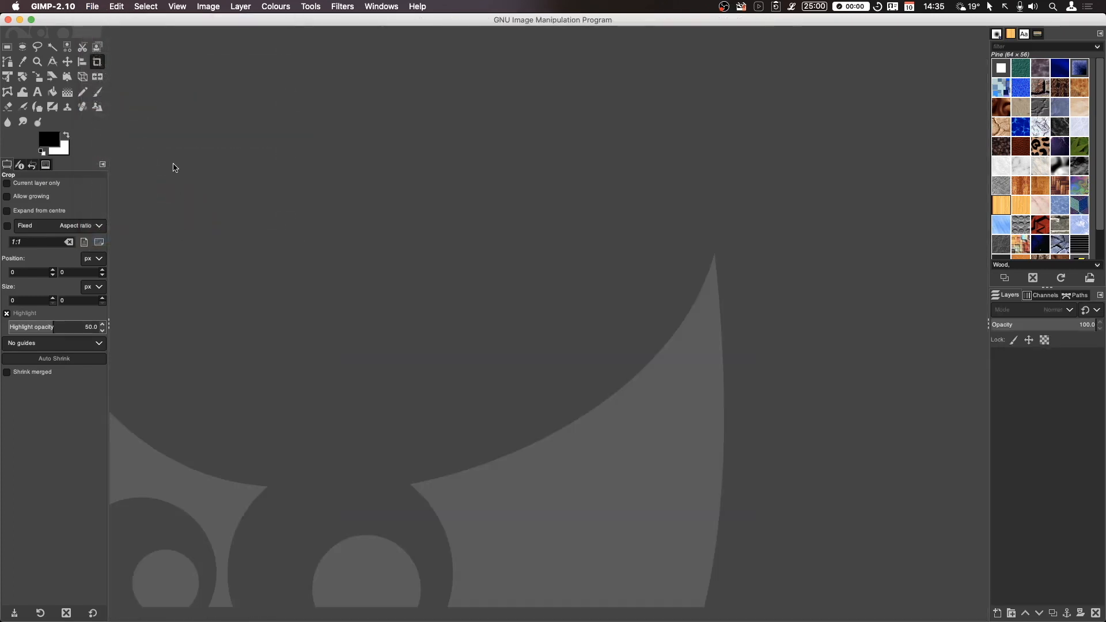
click(94, 6)
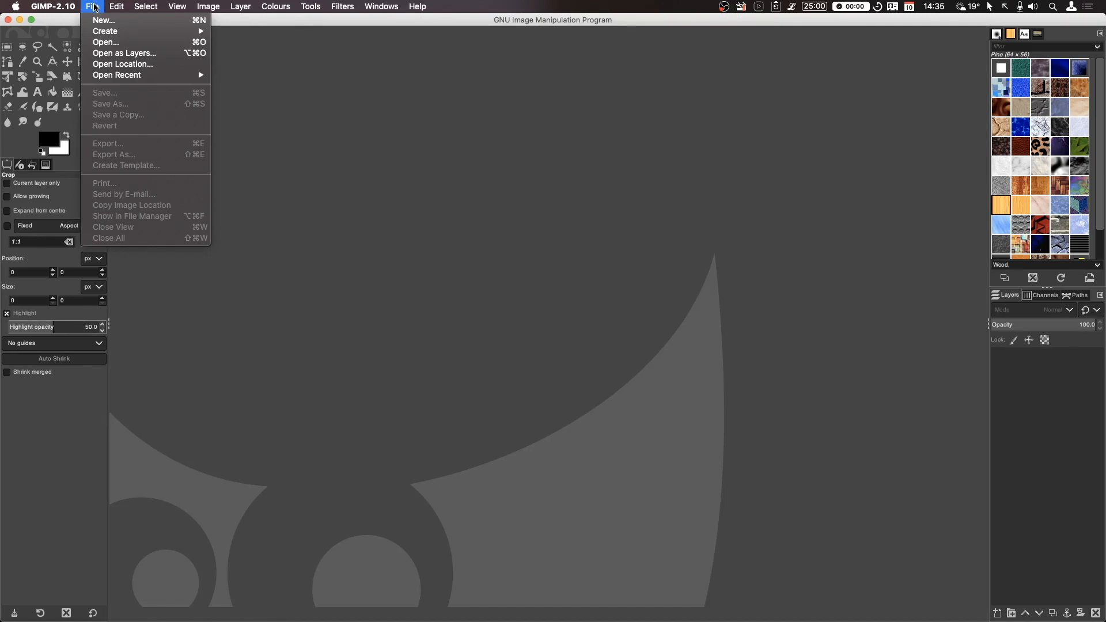
click(115, 43)
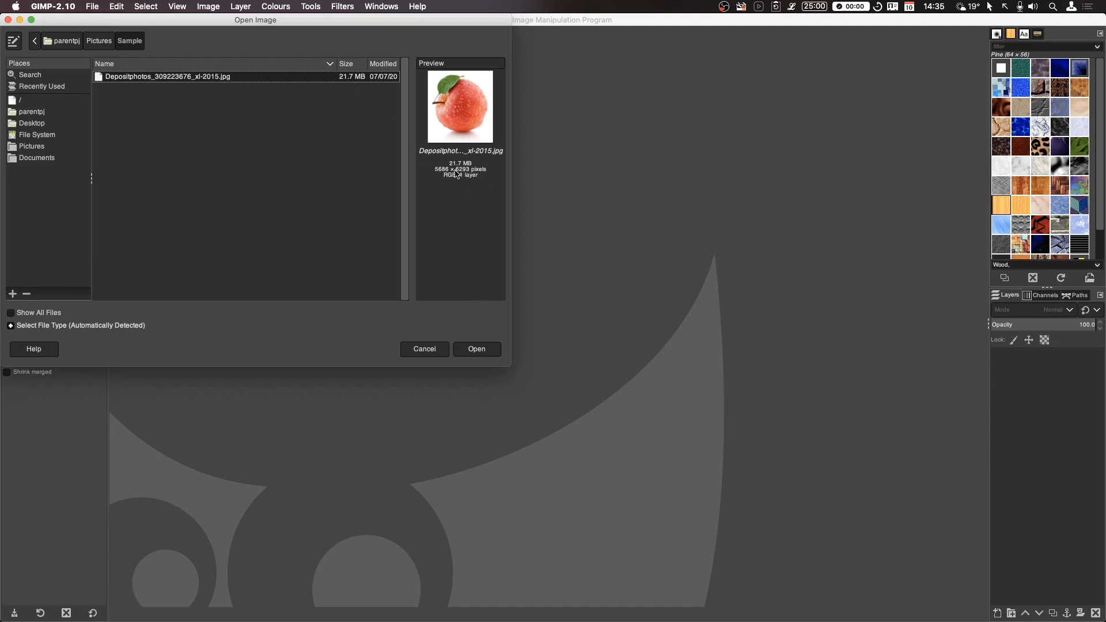
click(487, 346)
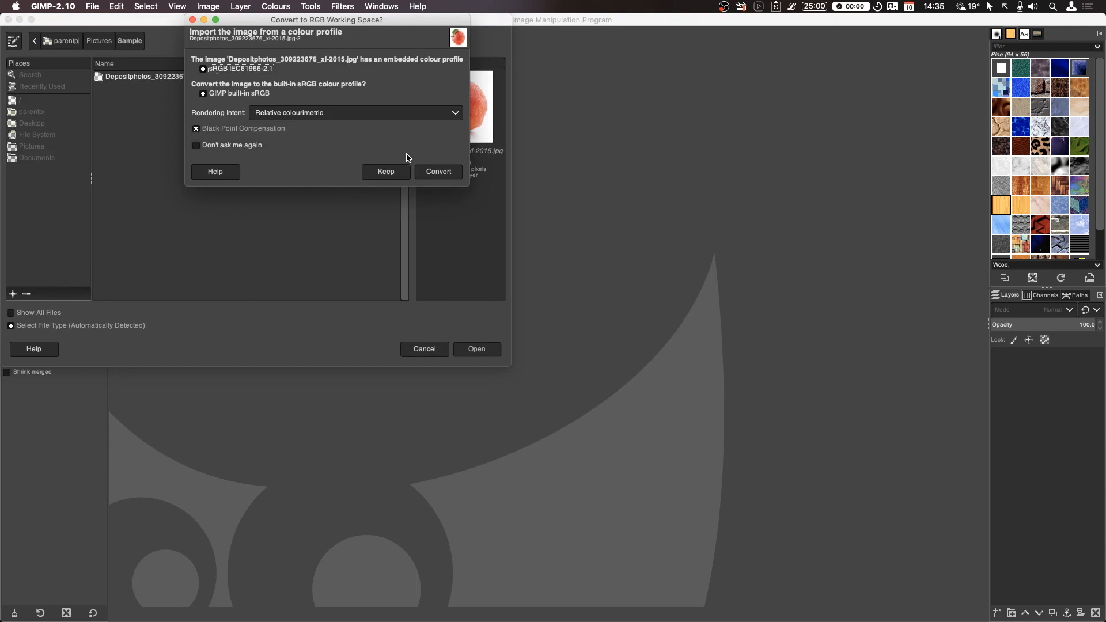
click(441, 173)
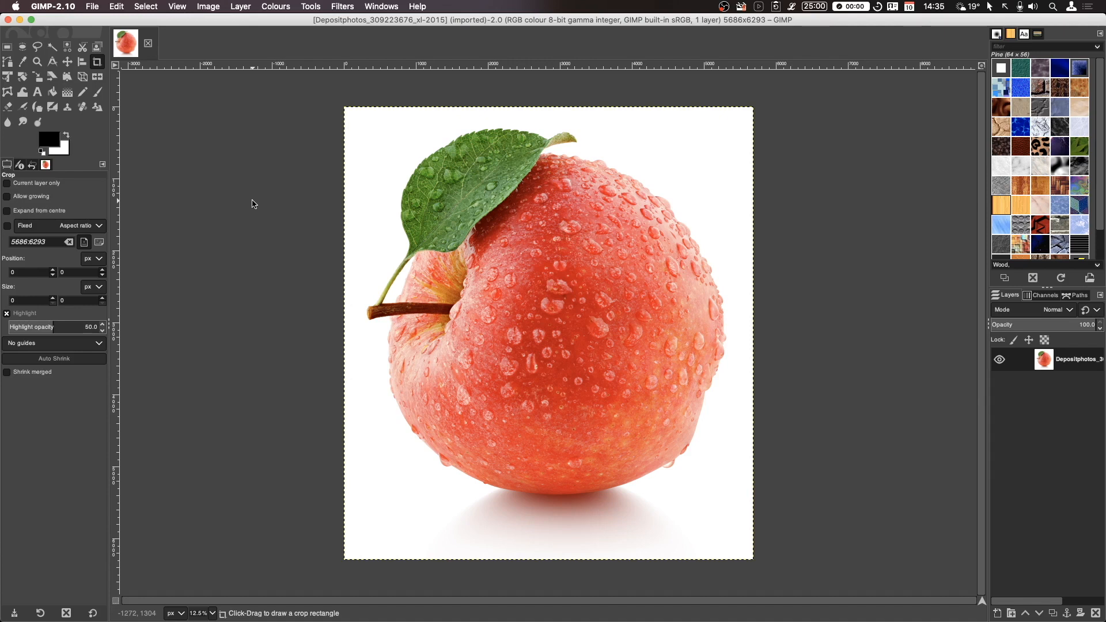
- Resize the canvas to a 5686 × 5686 px square by setting its height equal to the width
click(209, 7)
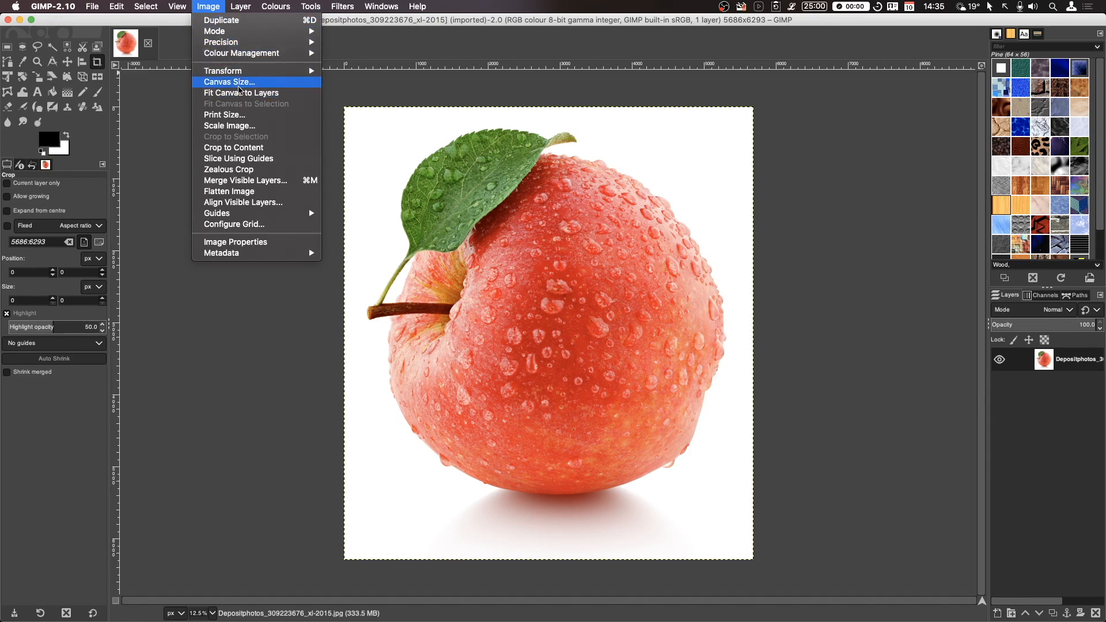
click(239, 88)
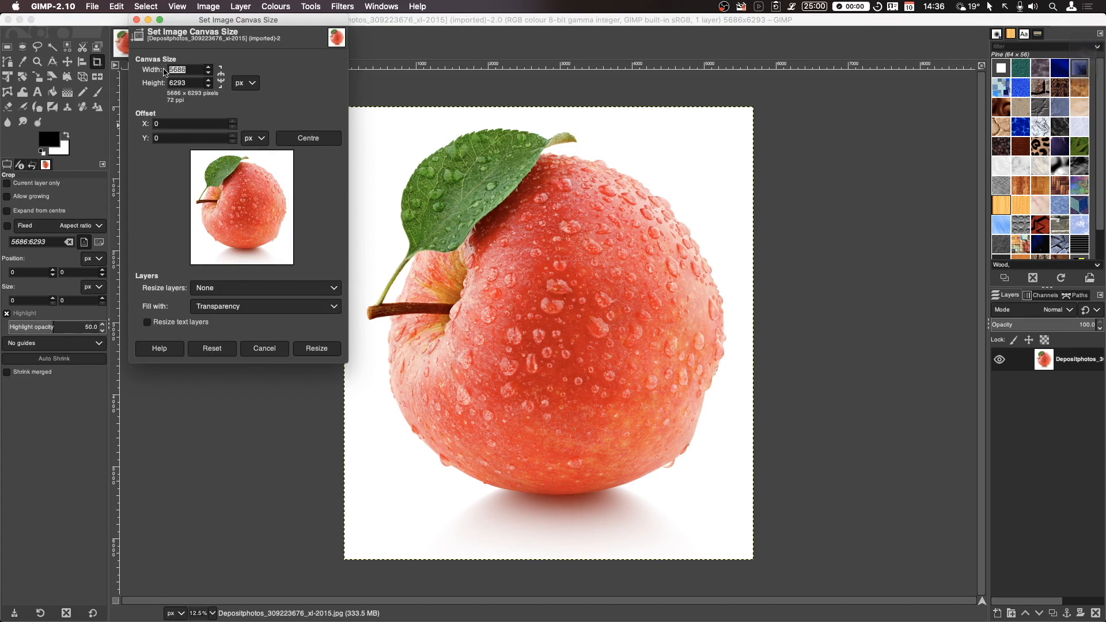
drag(197, 83, 149, 83)
text(5686)
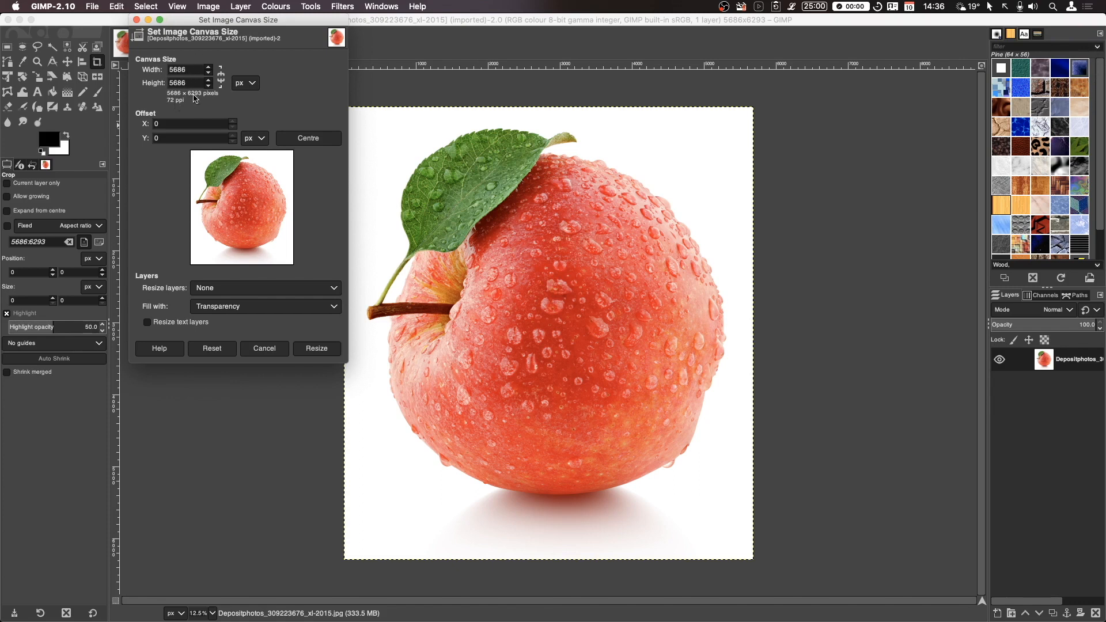
click(316, 348)
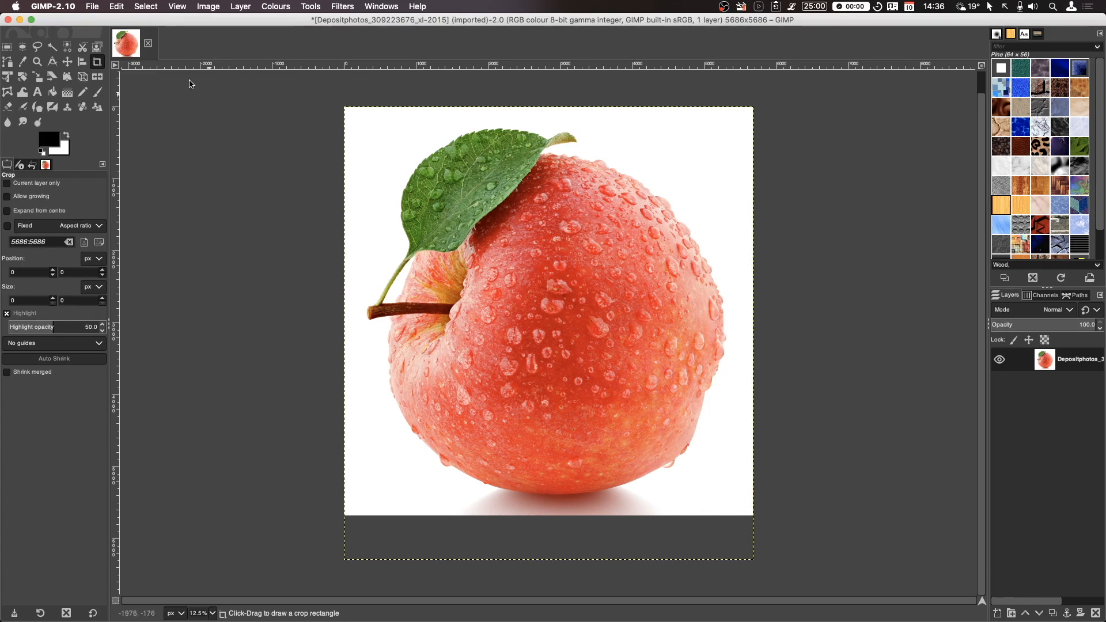
- Scale the image down to 1000 × 1000 px
click(208, 7)
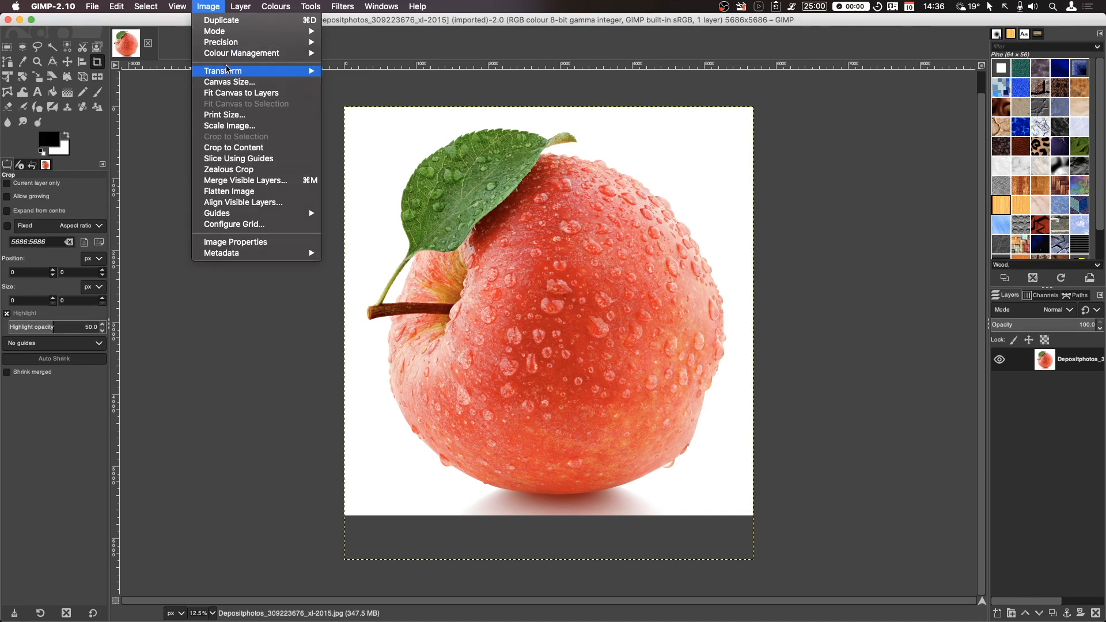
mouse_move(229, 74)
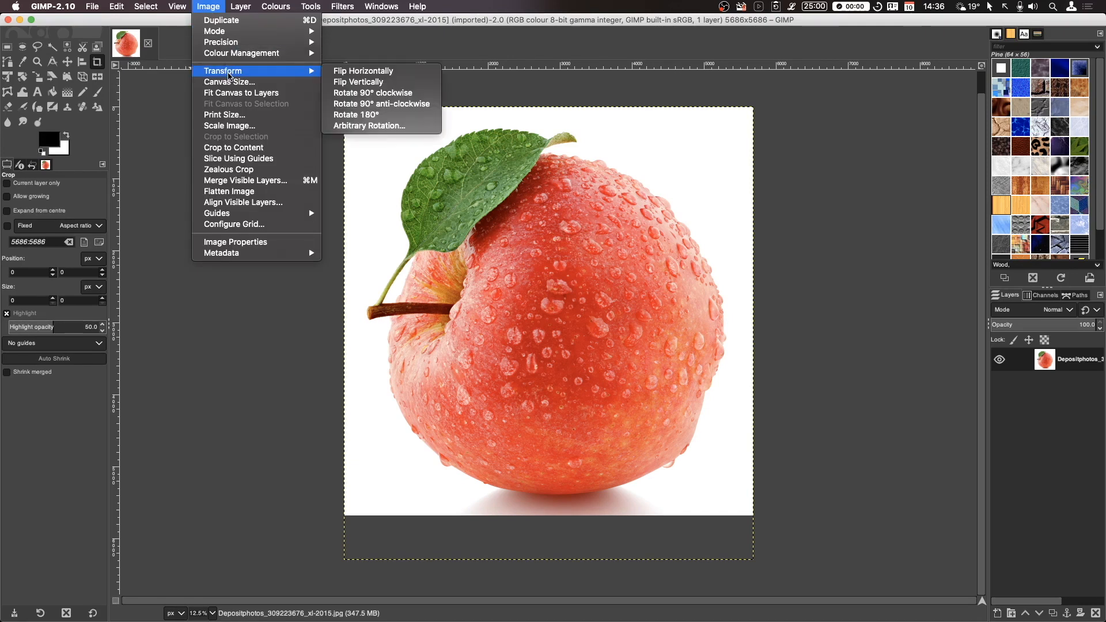
click(229, 125)
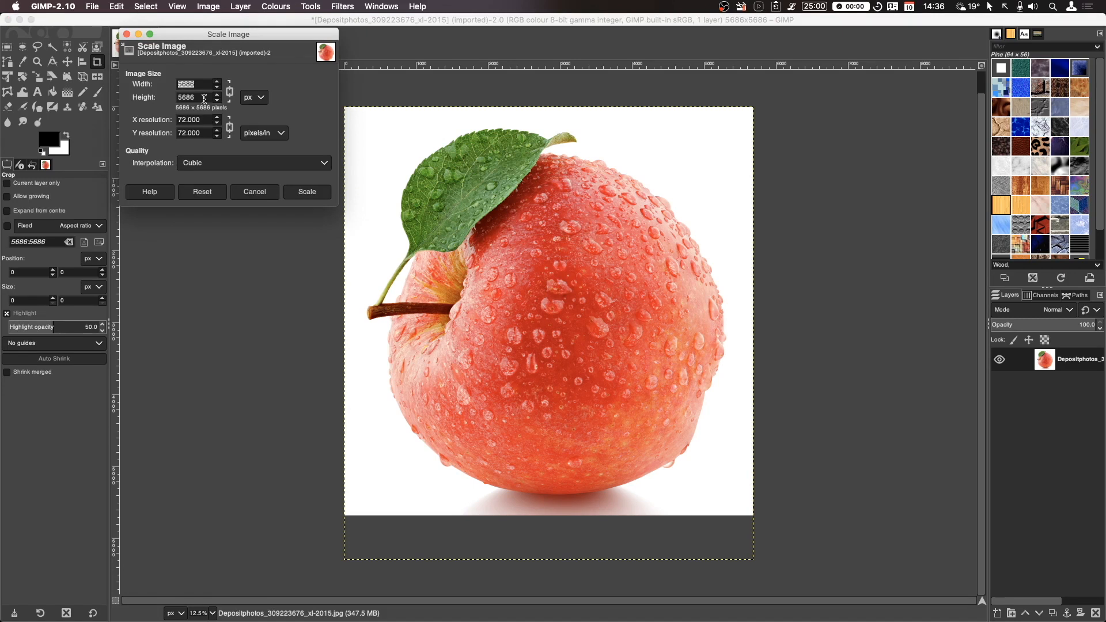
text(1000)
click(195, 99)
click(306, 192)
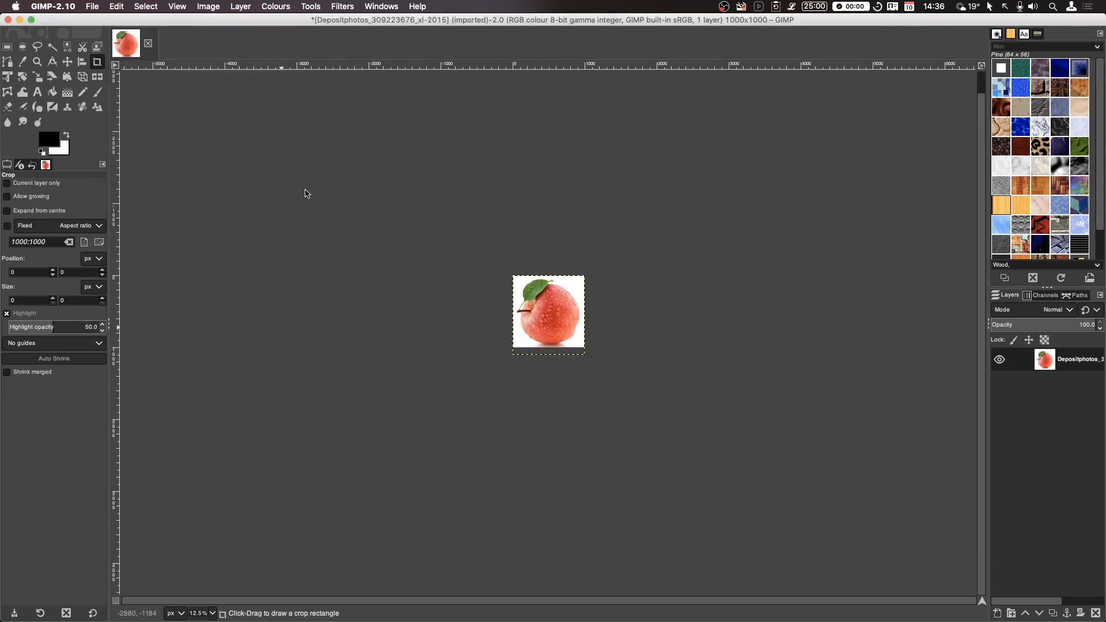
- Examine the scaled image at 100% and 800% zoom, then return to 80%
click(212, 614)
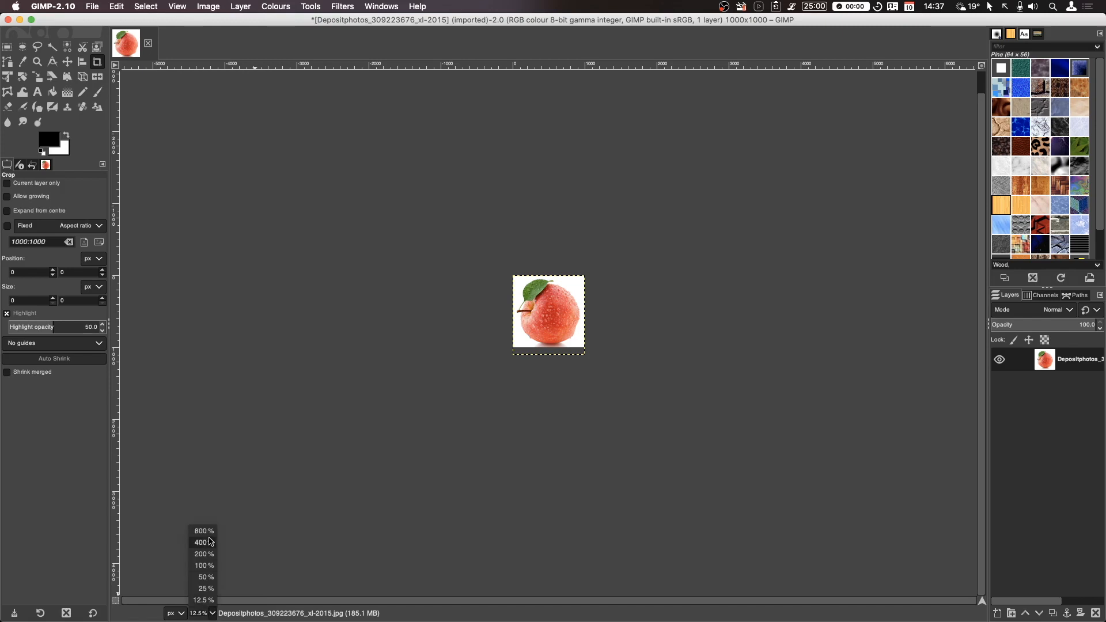
click(205, 565)
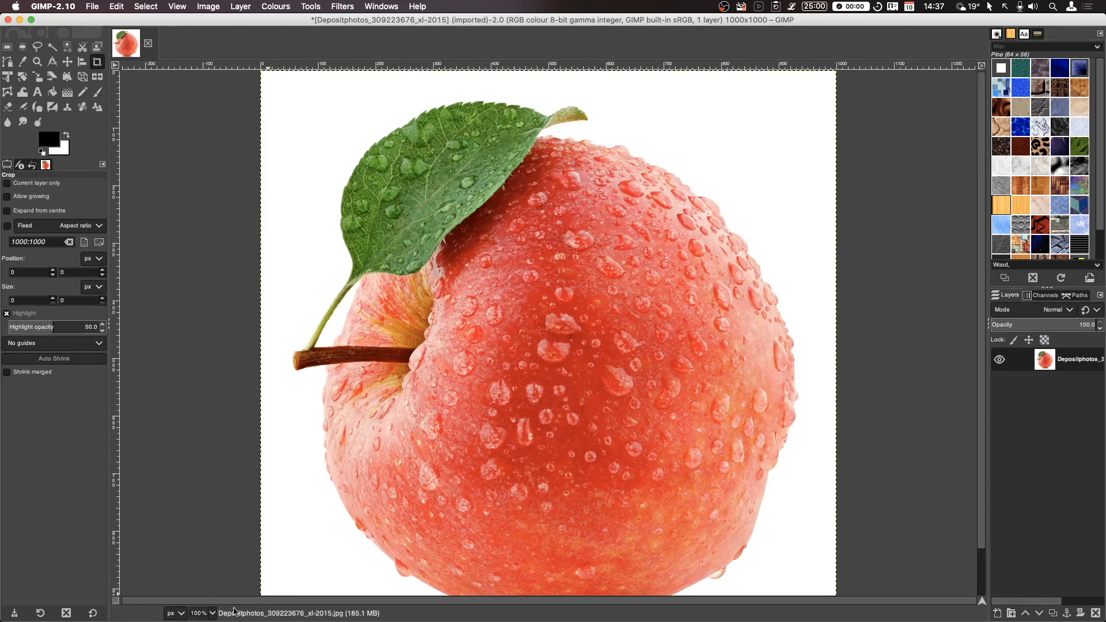
click(212, 614)
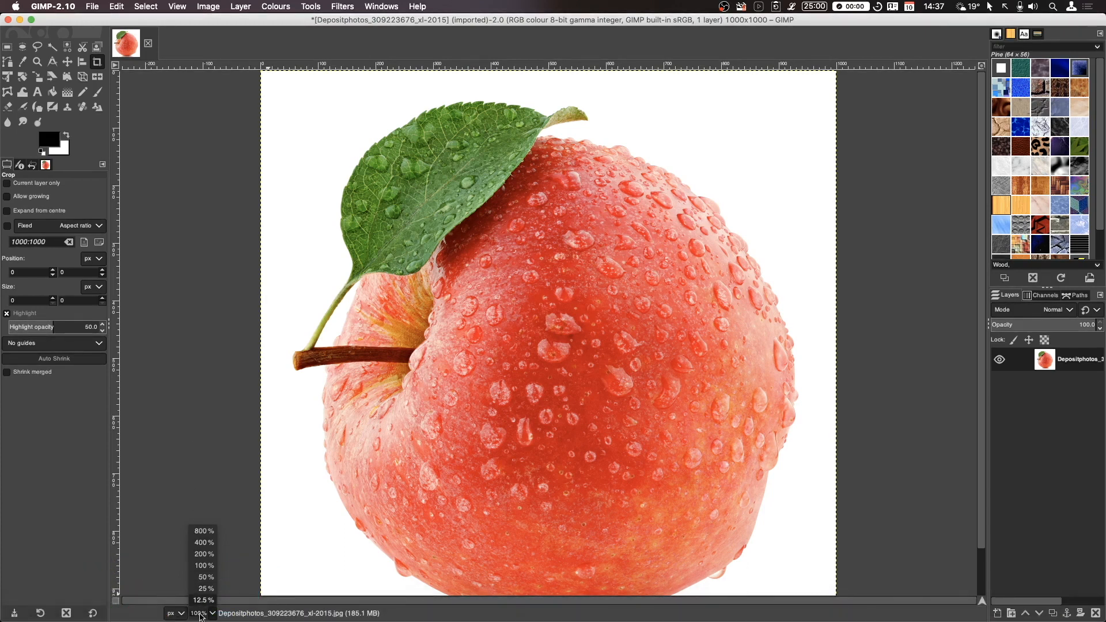
click(201, 614)
key(BackSpace)
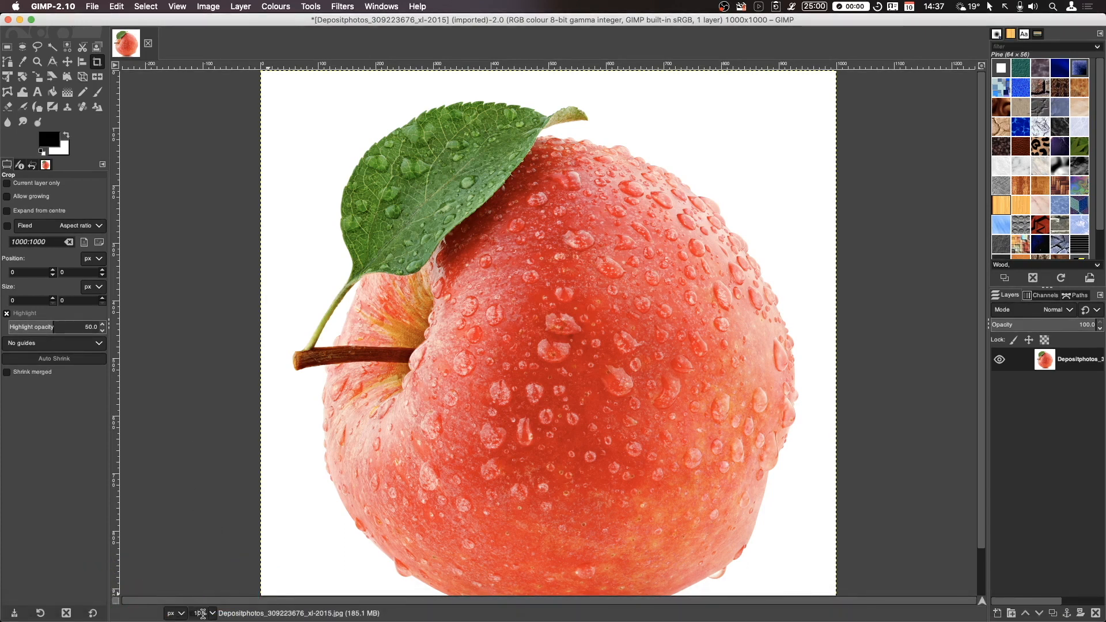
text(80)
key(Return)
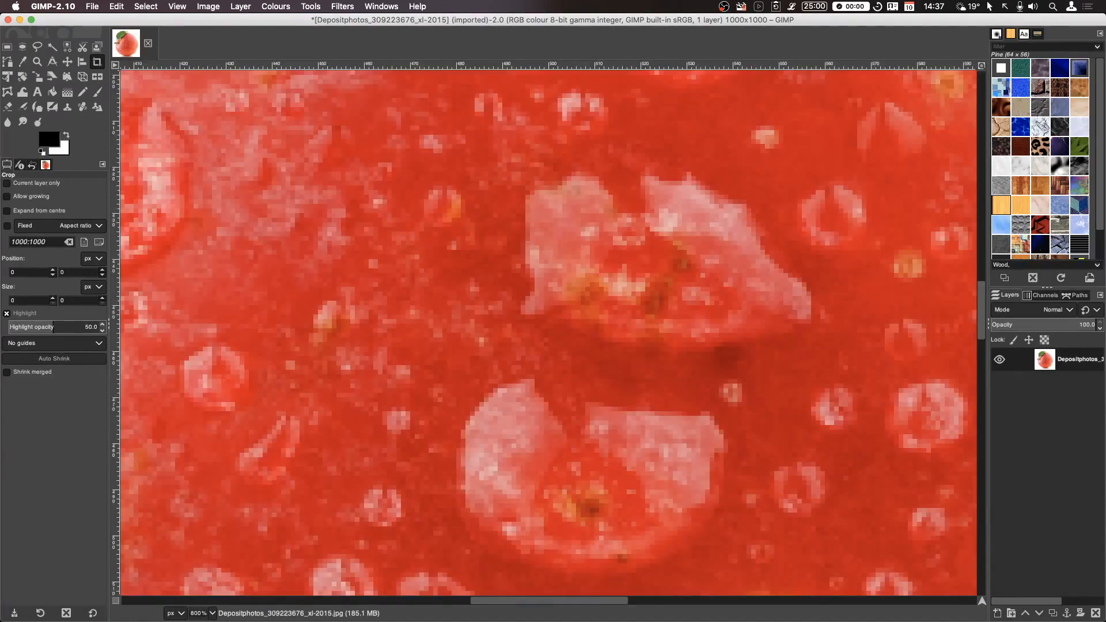
scroll(196, 574, up, 3)
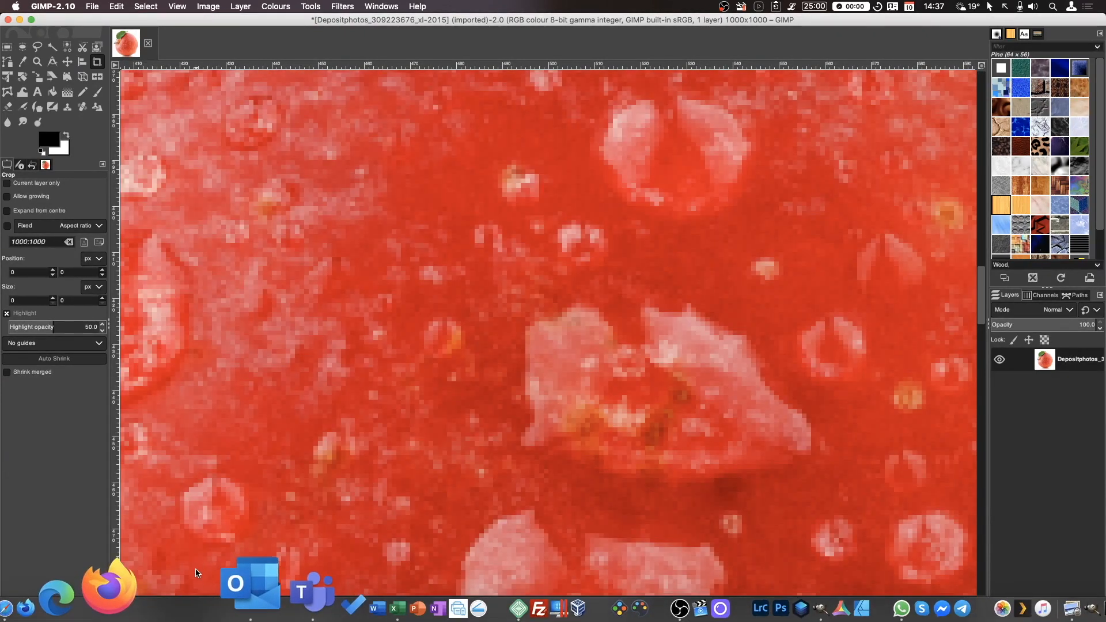
scroll(199, 588, left, 5)
click(203, 615)
key(BackSpace)
key(Return)
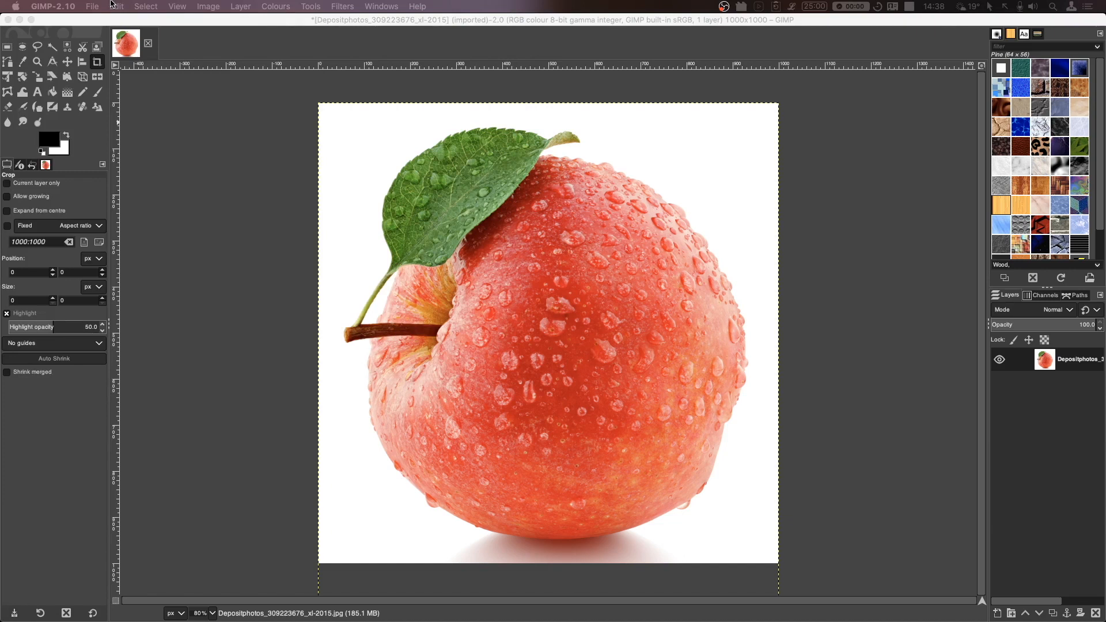
- Export the image to the Sample folder under the name Apple.jpg
click(92, 6)
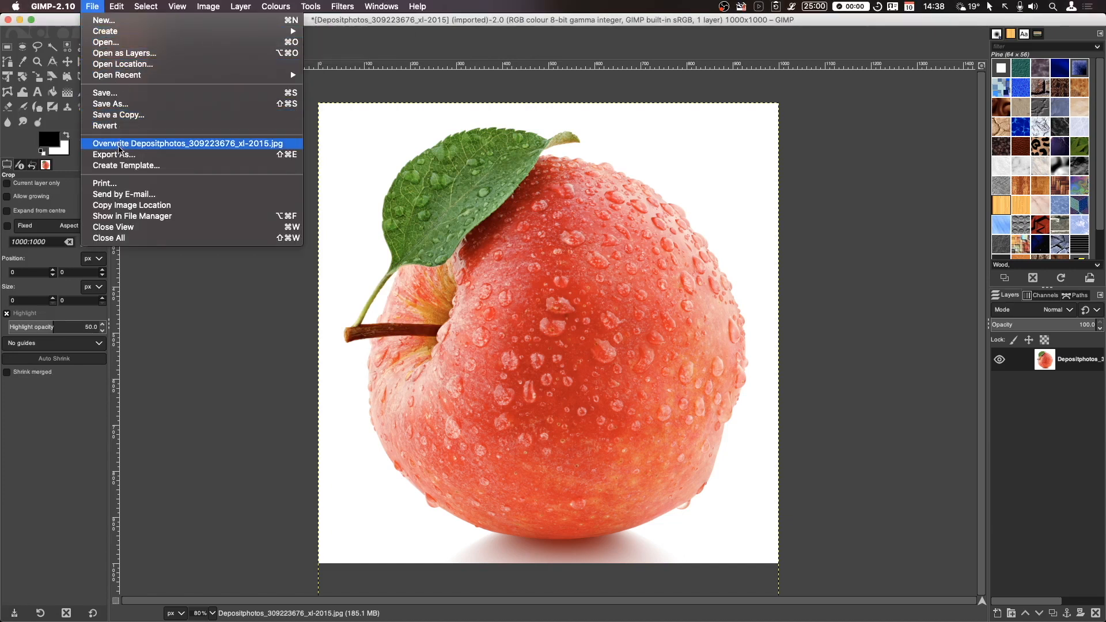
click(120, 154)
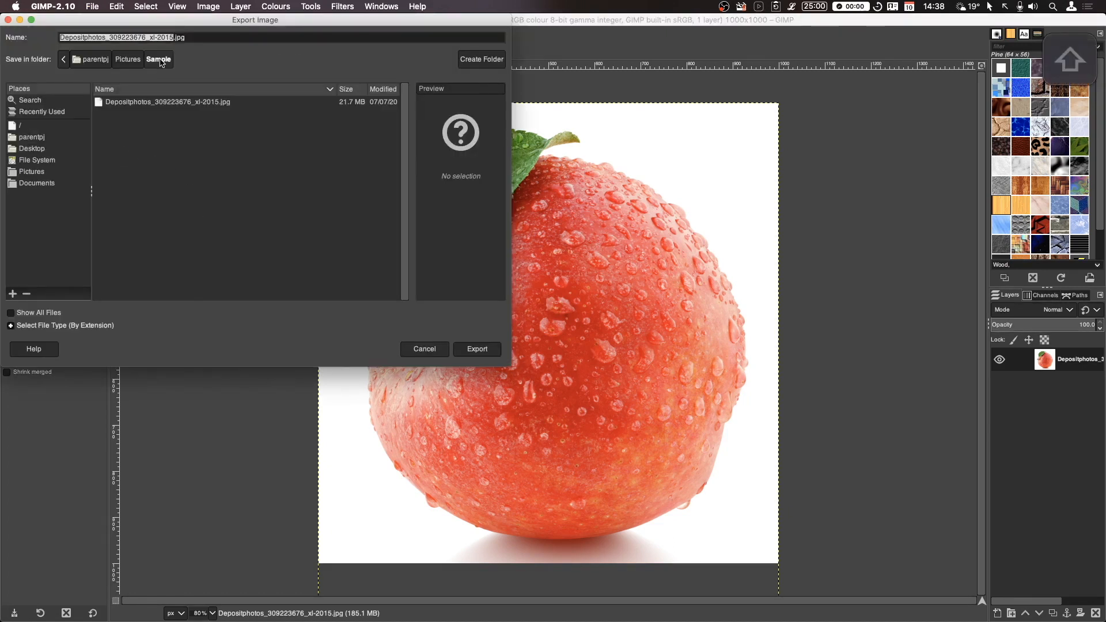
text(Apple)
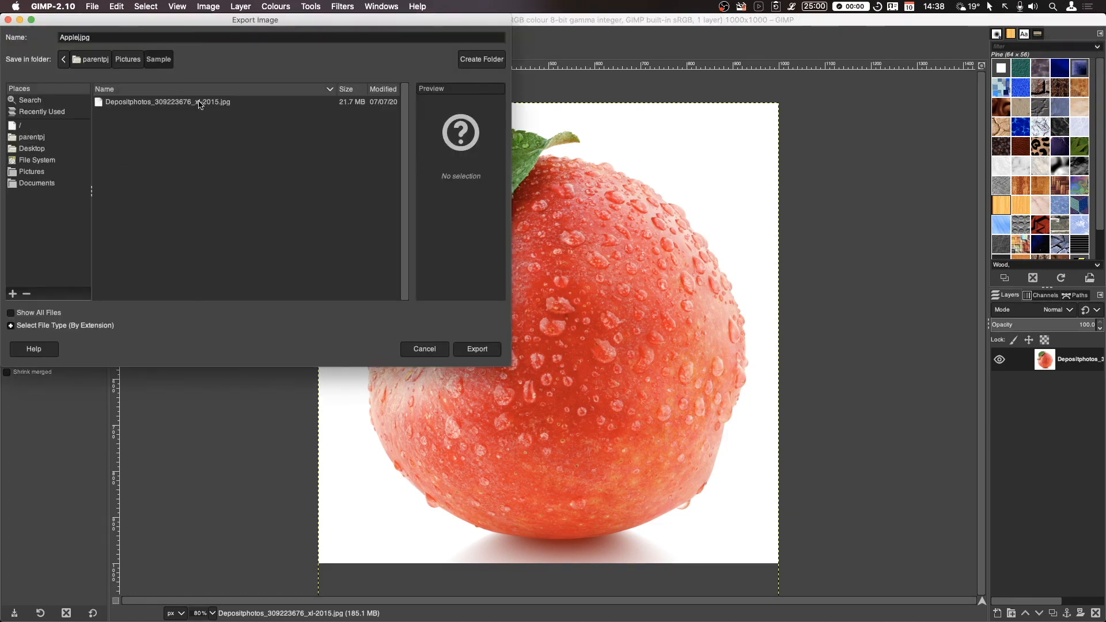
click(477, 349)
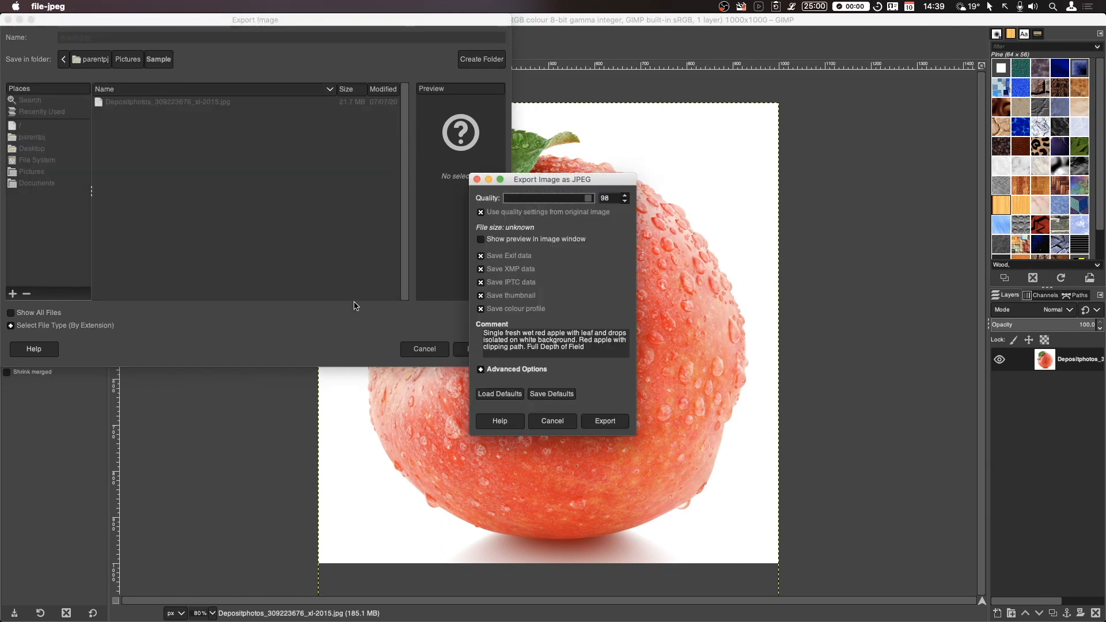
- Turn on the image-window preview and stop saving Exif, XMP, IPTC, thumbnail and colour profile data
click(526, 241)
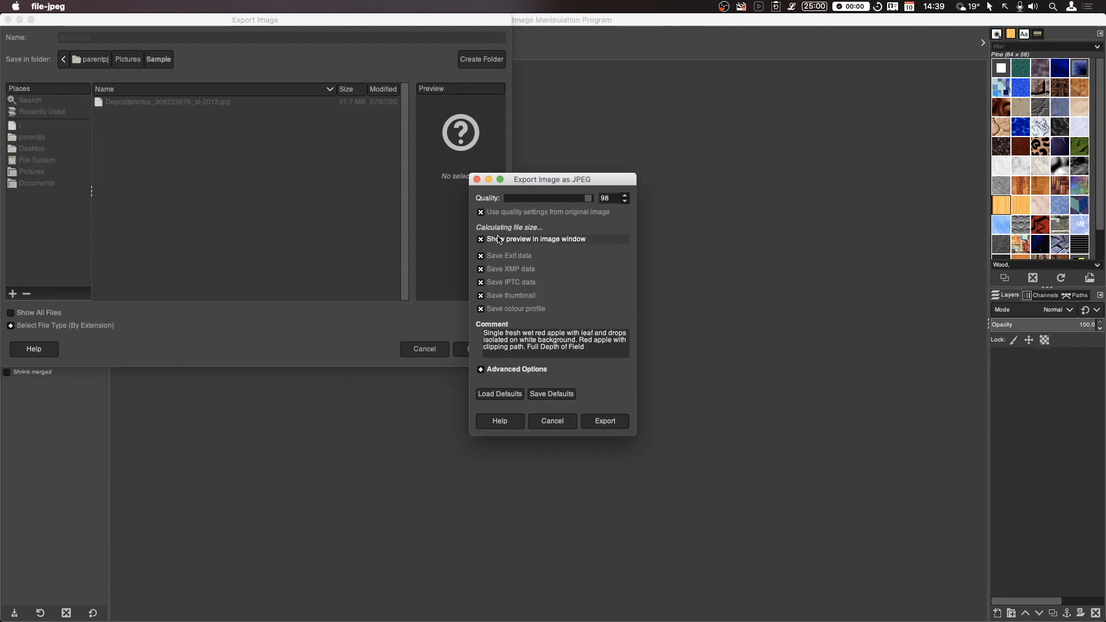
click(500, 257)
click(503, 269)
click(506, 282)
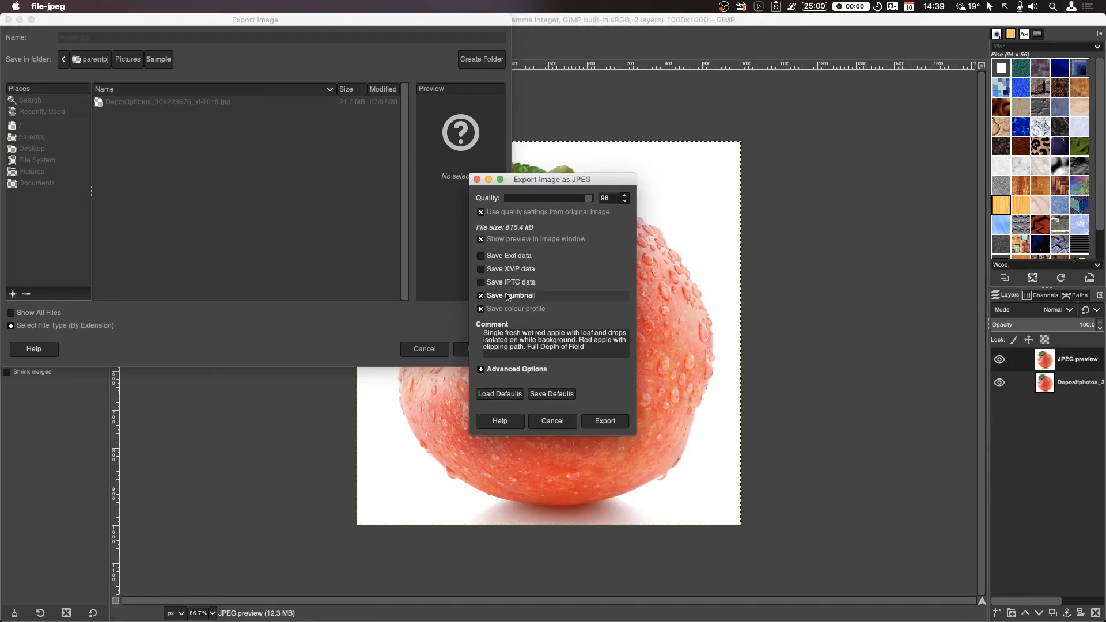
click(508, 295)
click(513, 312)
- Delete the embedded comment text and expand the advanced JPEG options
drag(607, 354, 418, 327)
key(BackSpace)
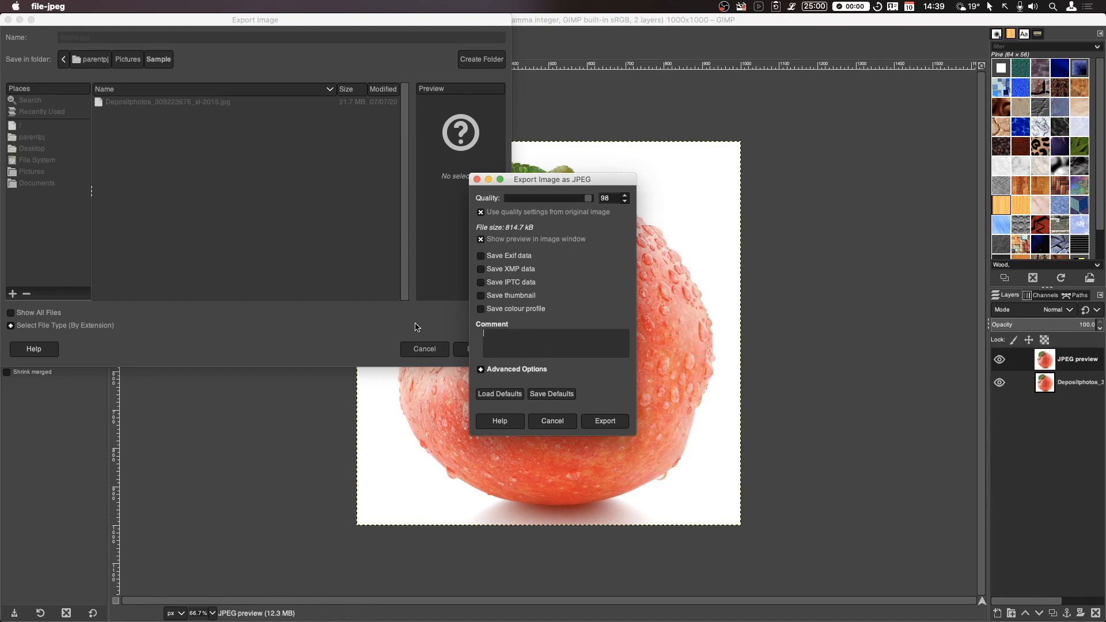
click(482, 371)
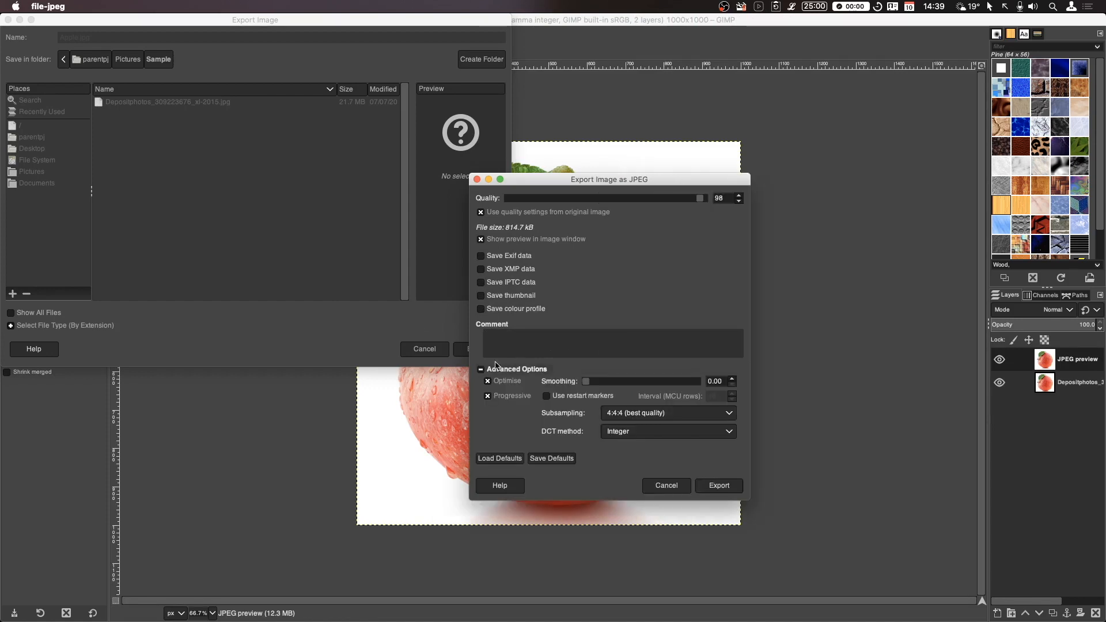
- Set the JPEG quality to 60 and finish the export
drag(610, 183, 459, 152)
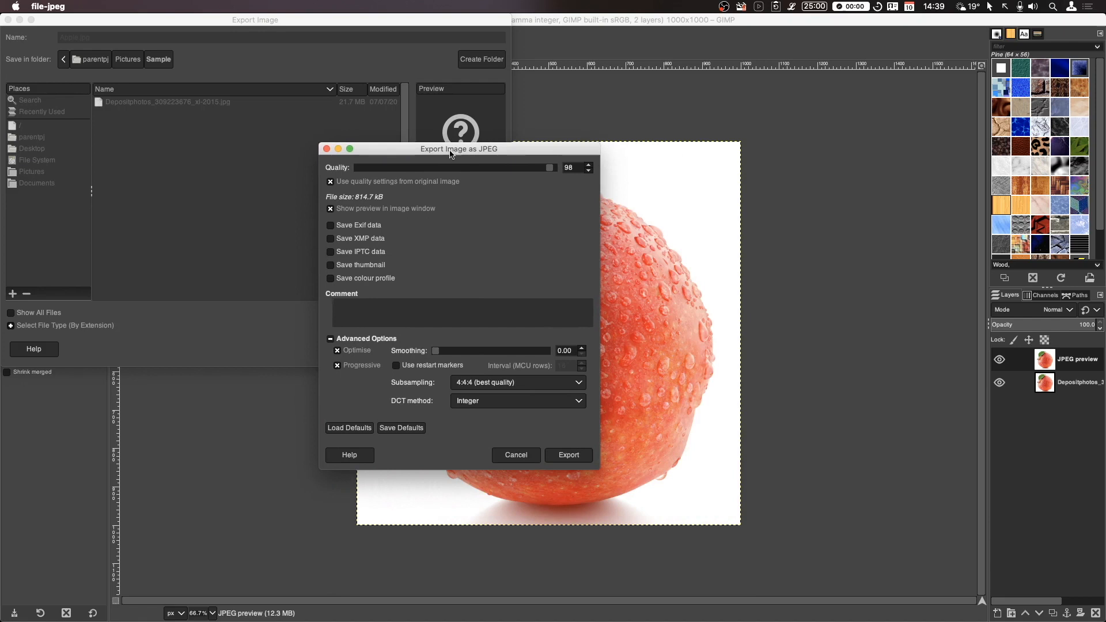
scroll(446, 174, down, 10)
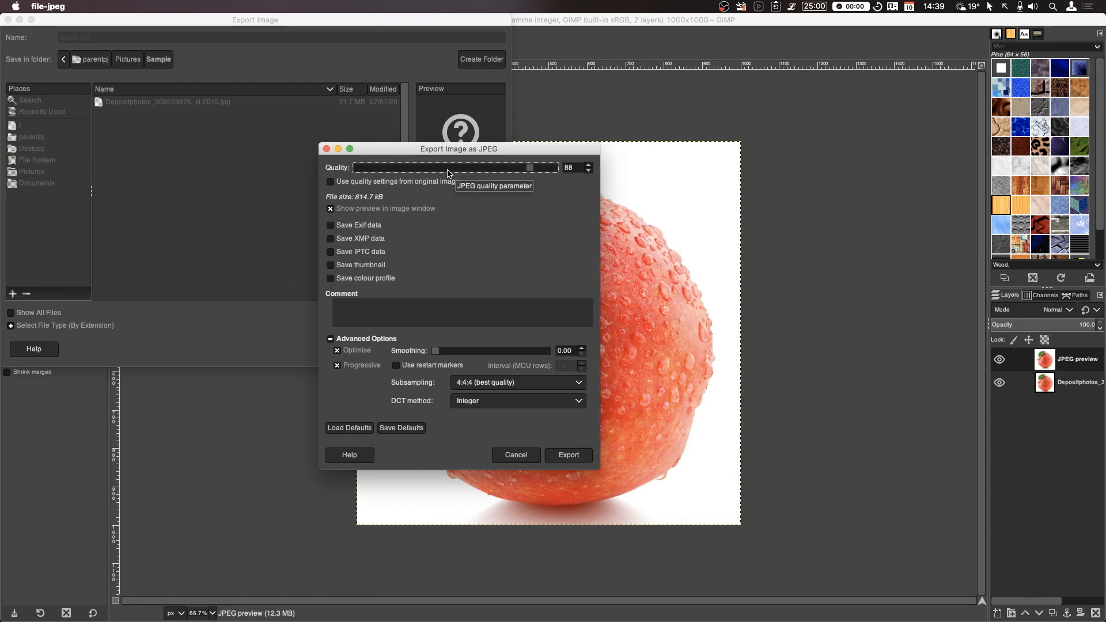
drag(532, 172, 478, 170)
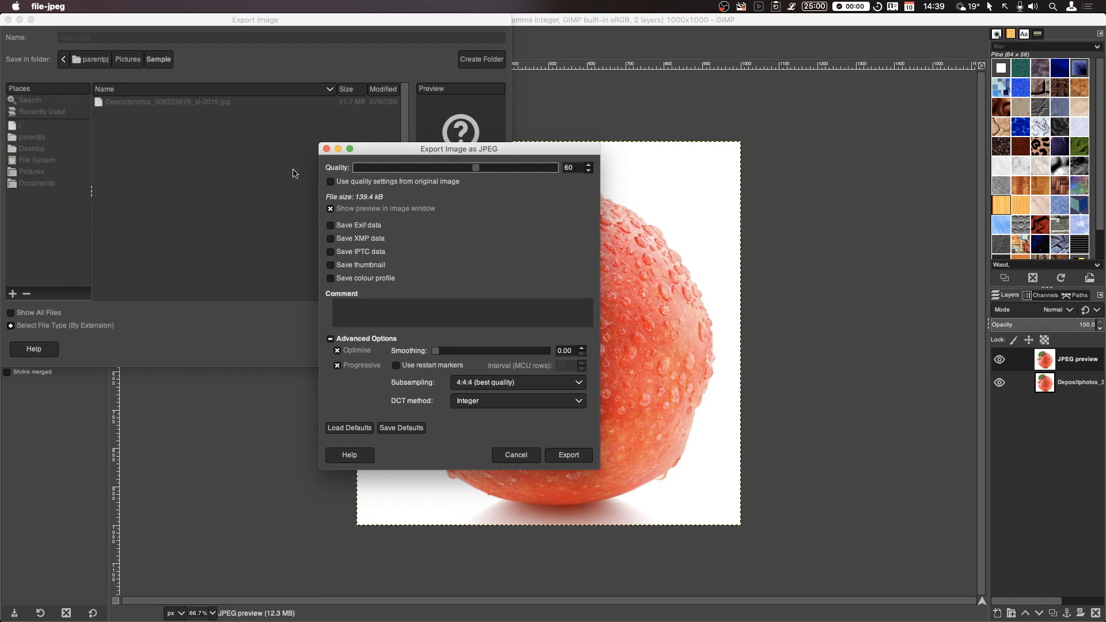
drag(395, 152, 767, 117)
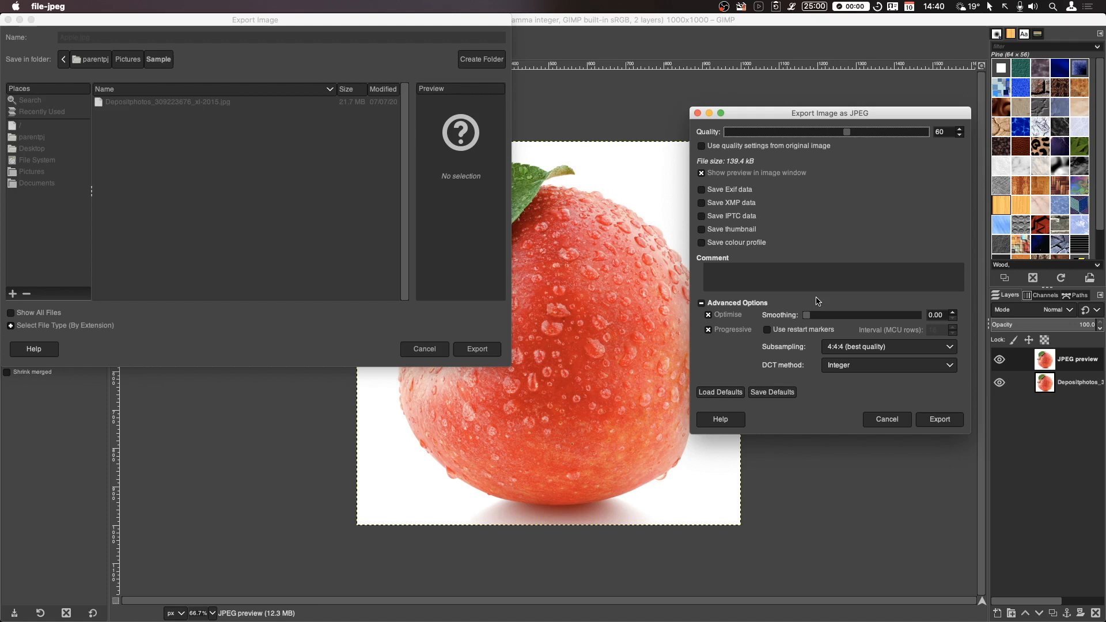
click(939, 420)
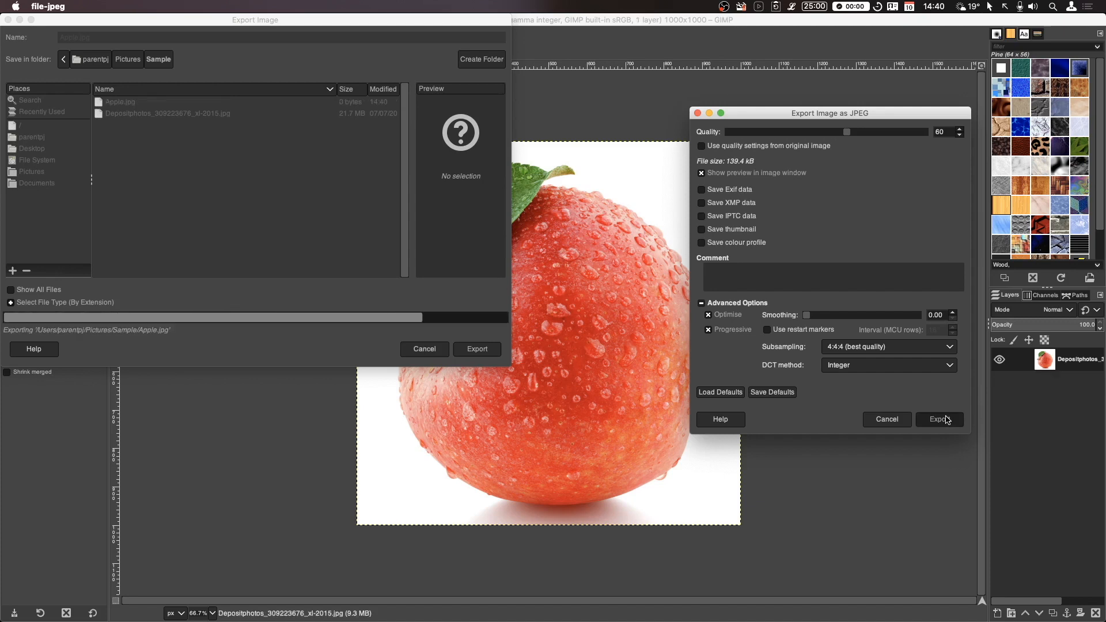